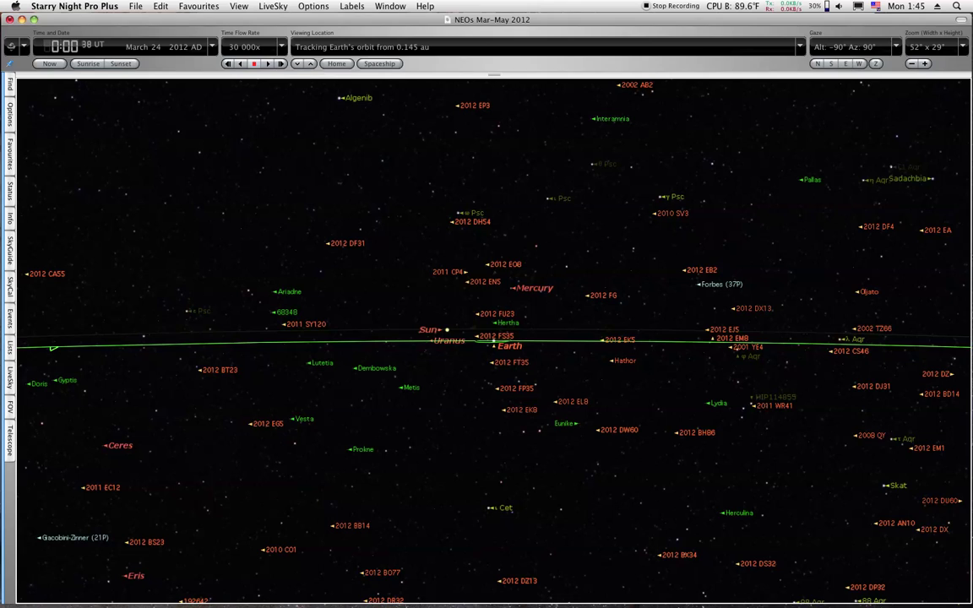
- Switch to Safari, bring the whole window into view and review the recent and upcoming close approaches on the NEO Earth Close Approaches page
{"action": "key", "text": "super+Tab"}
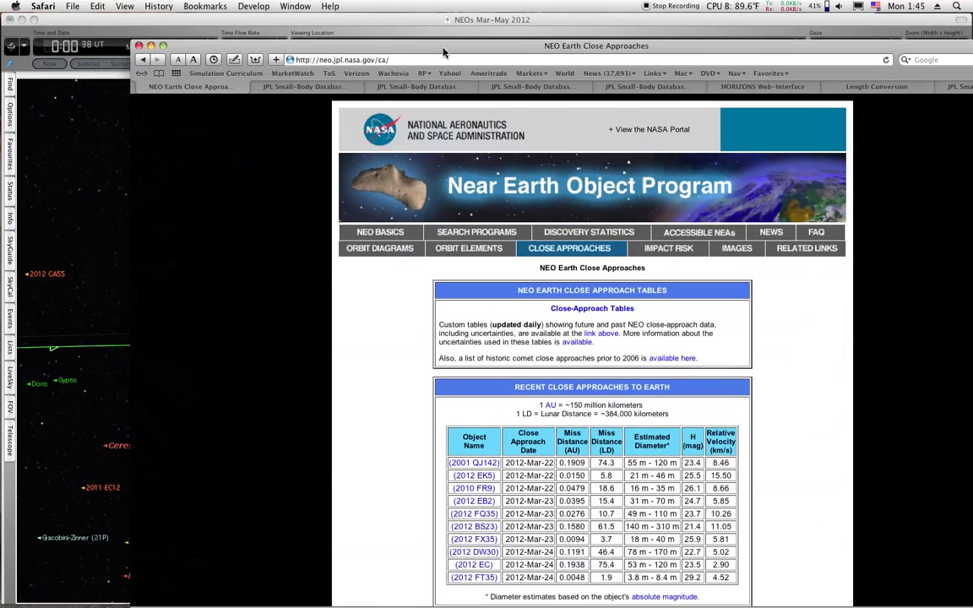
{"action": "left_click_drag", "start_coordinate": [444, 52], "coordinate": [334, 21]}
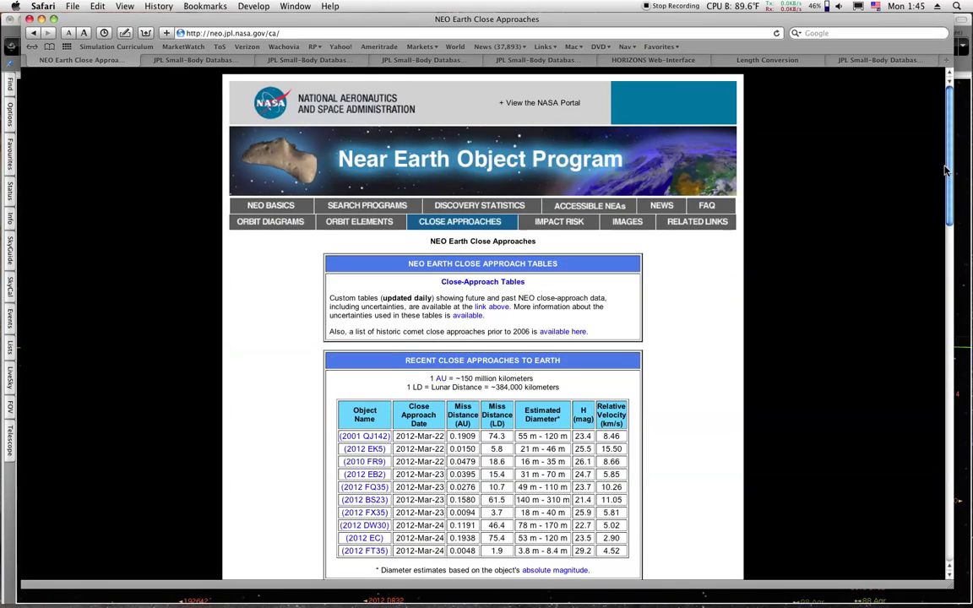
{"action": "left_click_drag", "start_coordinate": [948, 174], "coordinate": [943, 243]}
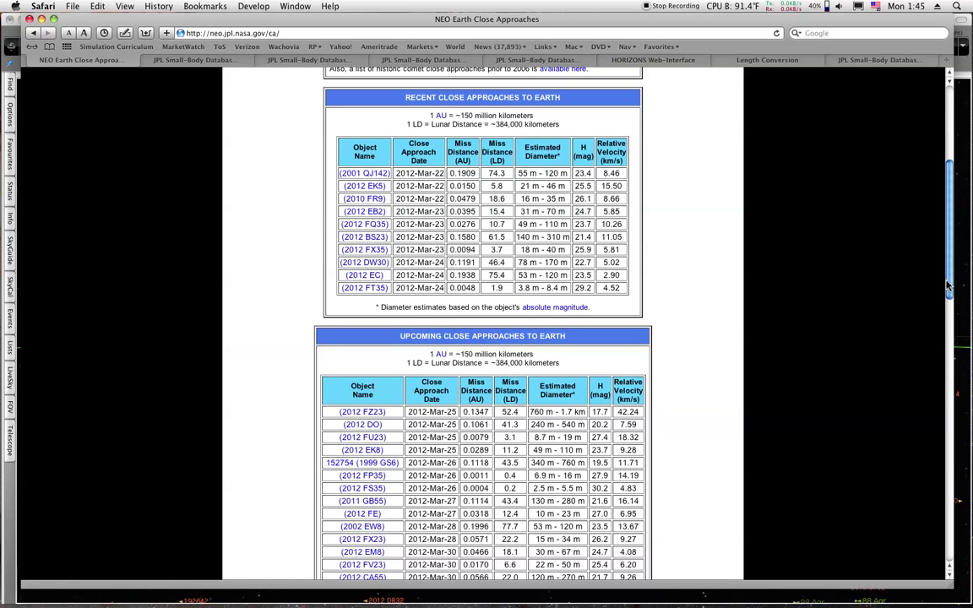
{"action": "scroll", "coordinate": [854, 279], "scroll_direction": "down", "scroll_amount": 3}
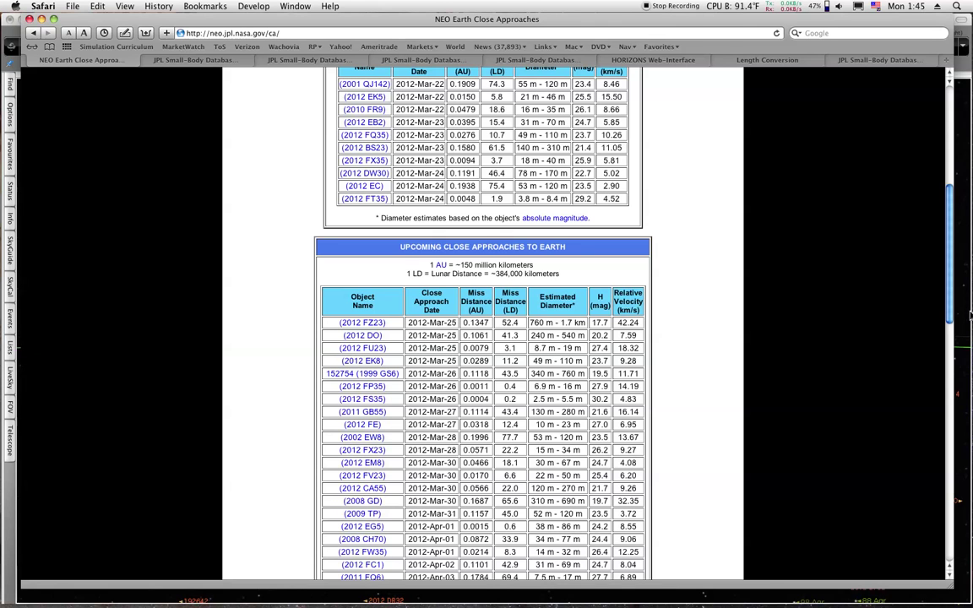
{"action": "scroll", "coordinate": [854, 281], "scroll_direction": "up", "scroll_amount": 12}
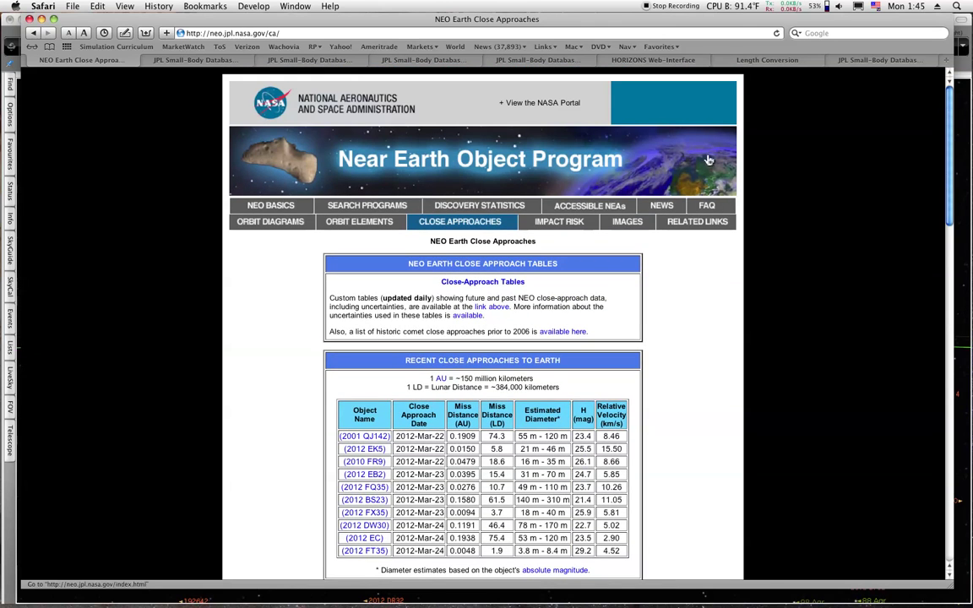
- View the JPL orbit diagrams of asteroids 2012 FT35, 2012 FU23, 2012 FP35 and 2012 FS35 one after another
{"action": "left_click", "coordinate": [207, 62]}
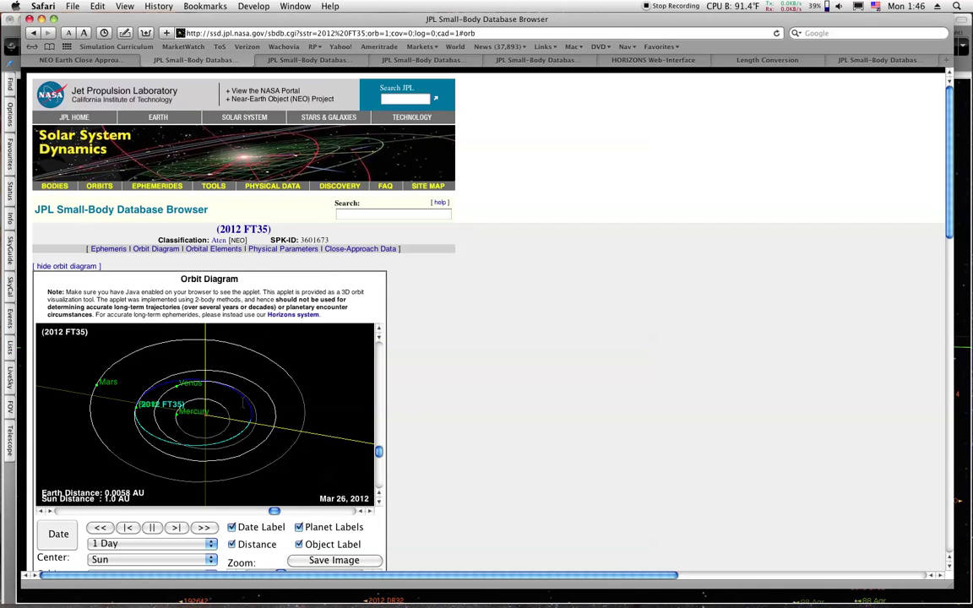
{"action": "key", "text": "ctrl+Tab"}
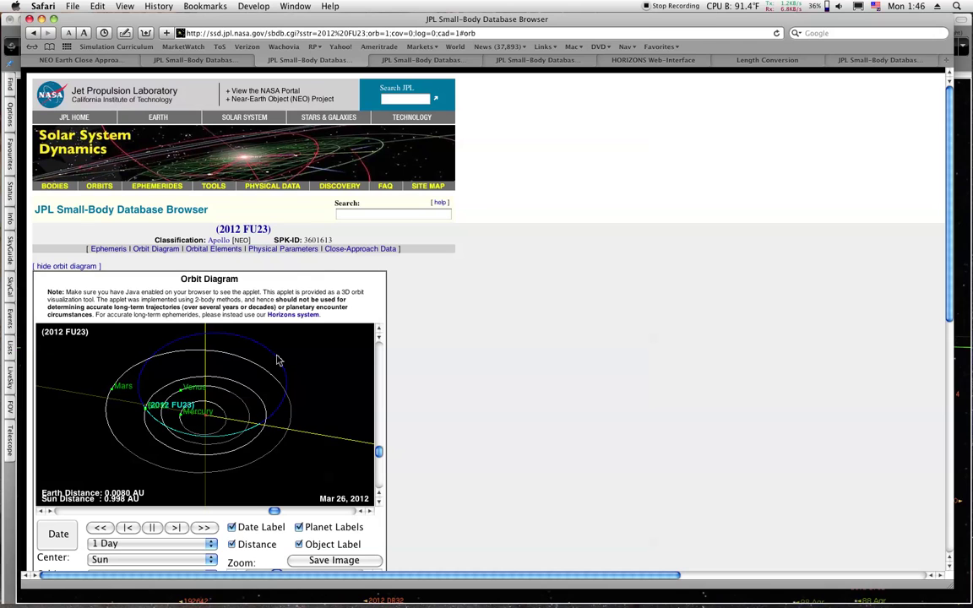
{"action": "left_click", "coordinate": [369, 59]}
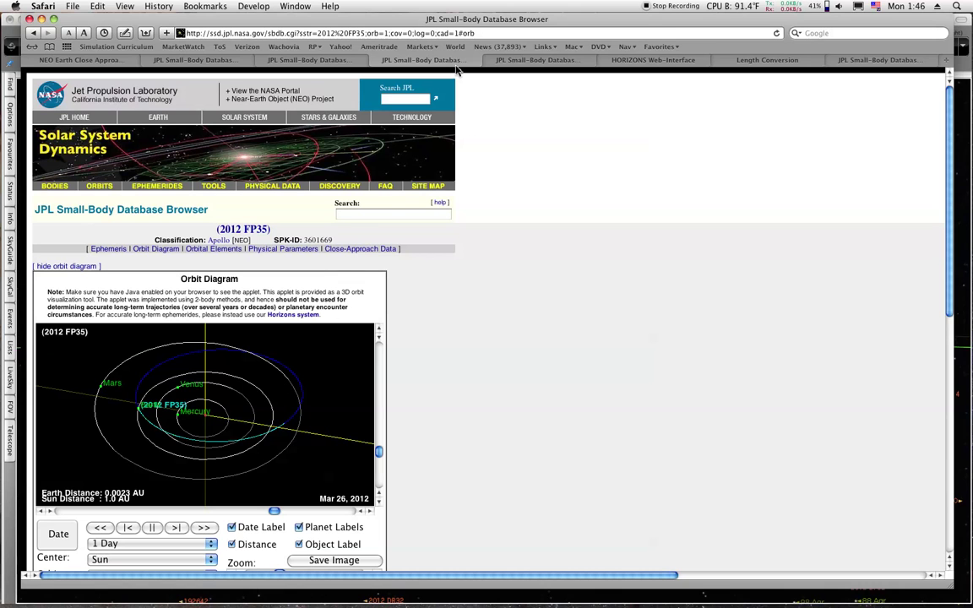
{"action": "left_click", "coordinate": [537, 59]}
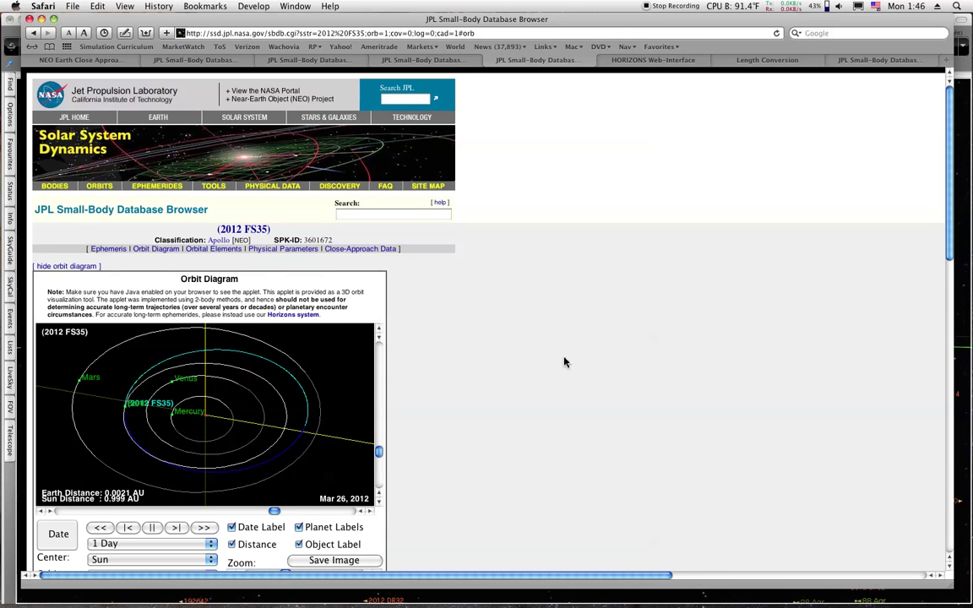
- Highlight 2012 FS35's nominal Earth distance for 2012-Mar-26 in its close-approach data and convert 0.000430643763383091 au to miles
{"action": "left_click_drag", "start_coordinate": [950, 235], "coordinate": [959, 501]}
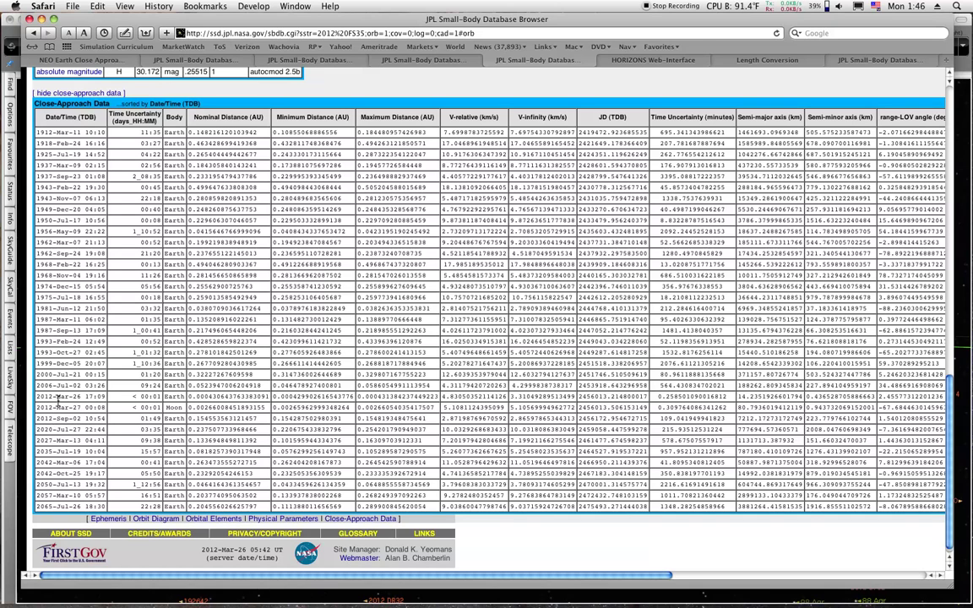
{"action": "double_click", "coordinate": [213, 397]}
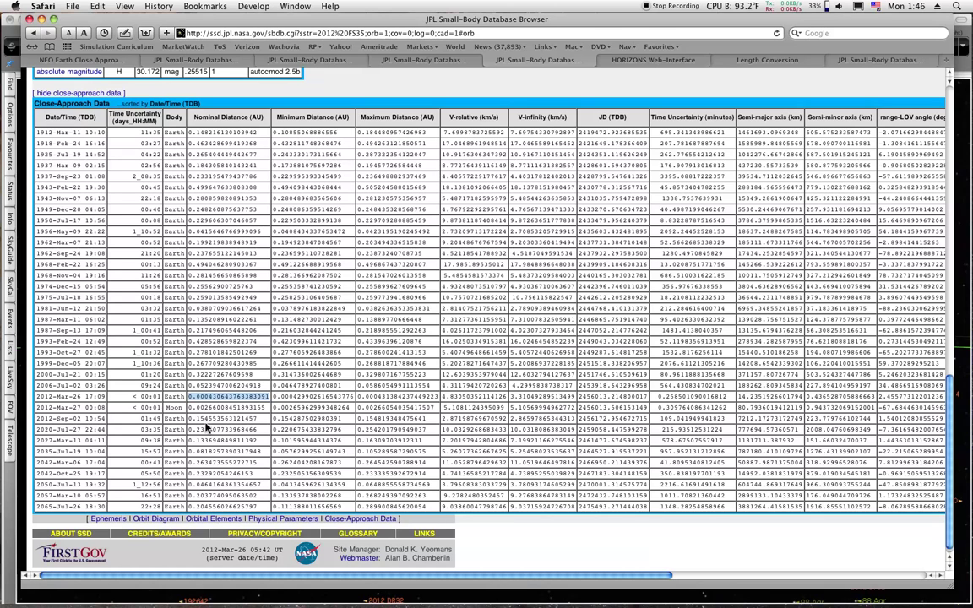
{"action": "left_click", "coordinate": [718, 62]}
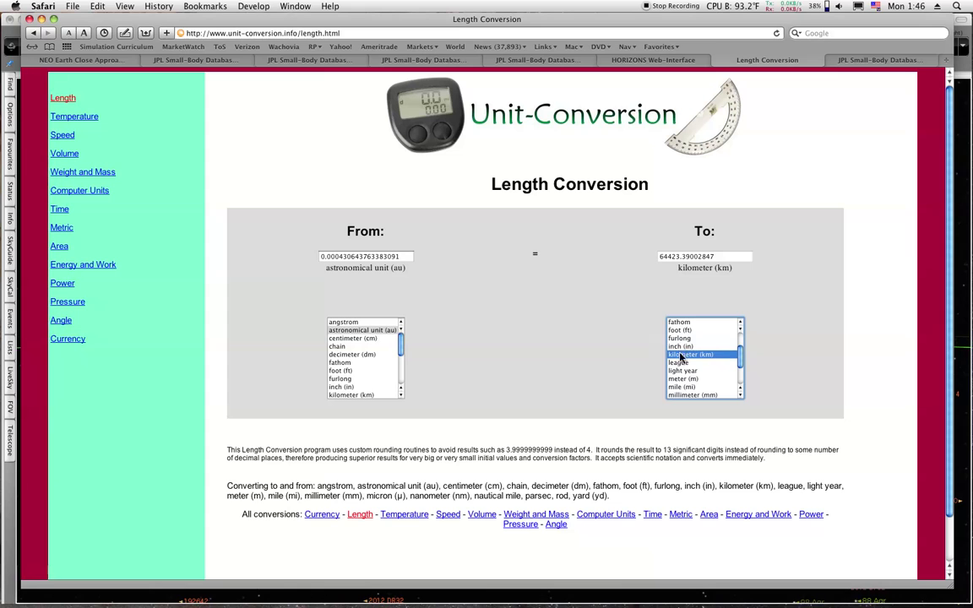
{"action": "left_click", "coordinate": [682, 388]}
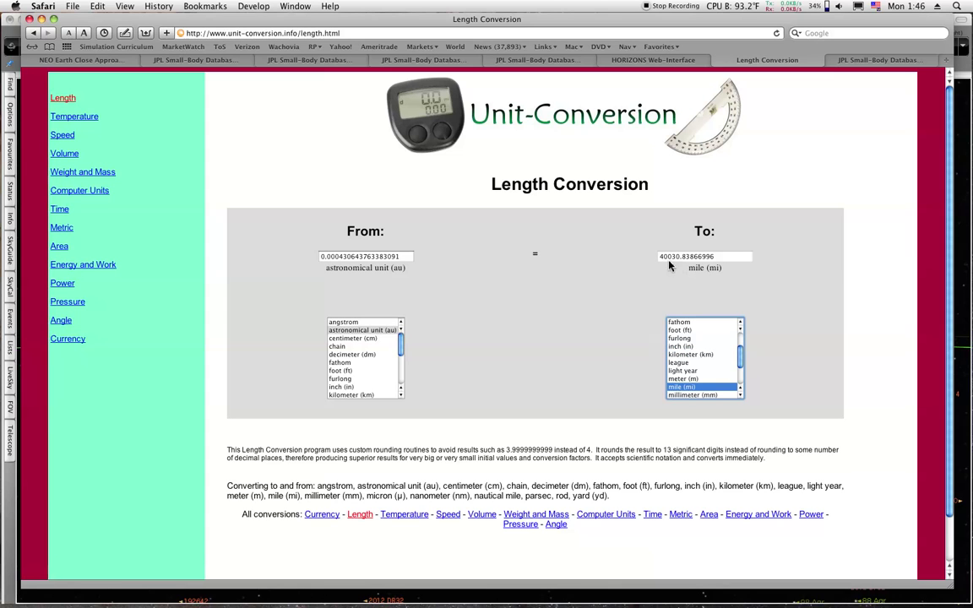
- Highlight the osculating elements of 2012 FS35 for 2012-Mar-26 14:09 in the HORIZONS results, from $$SOE to $$EOE
{"action": "left_click", "coordinate": [640, 63]}
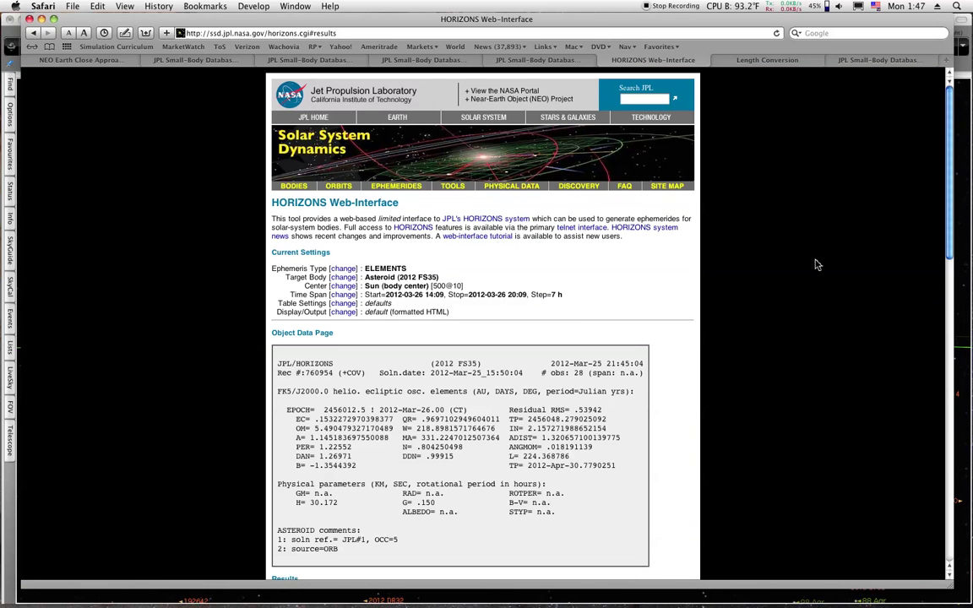
{"action": "left_click_drag", "start_coordinate": [948, 232], "coordinate": [947, 428]}
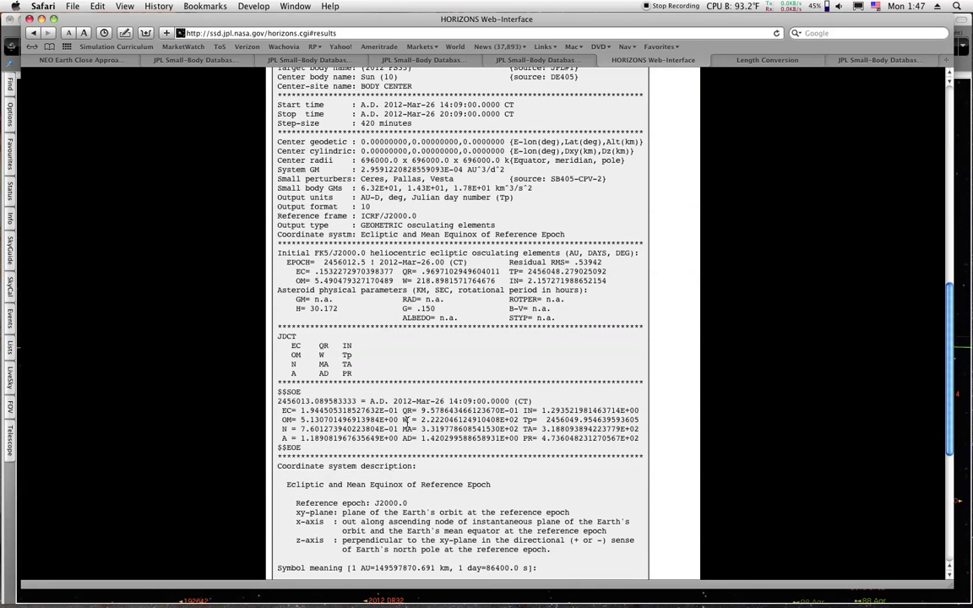
{"action": "left_click_drag", "start_coordinate": [279, 394], "coordinate": [460, 452]}
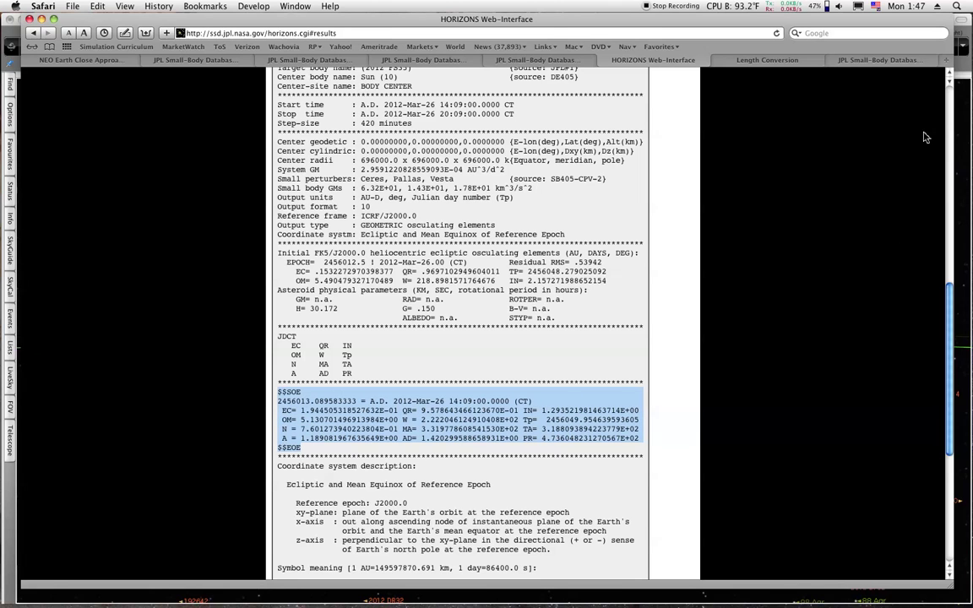
{"action": "left_click", "coordinate": [948, 99]}
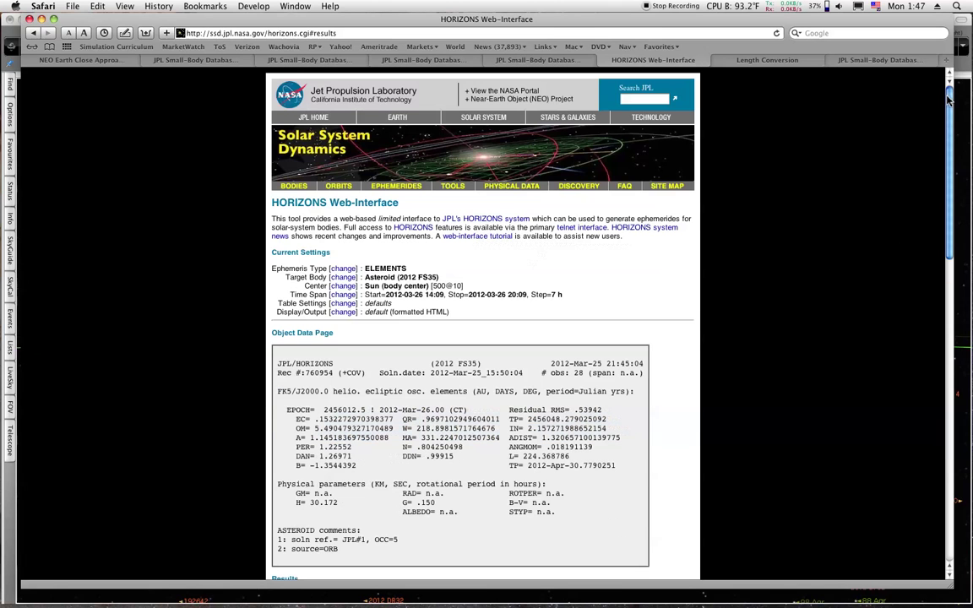
- Examine the orbital elements and orbit determination parameters of 2012 EG5, 2012 FT35, 2012 FU23, 2012 FP35 and 2012 FS35
{"action": "left_click", "coordinate": [877, 60]}
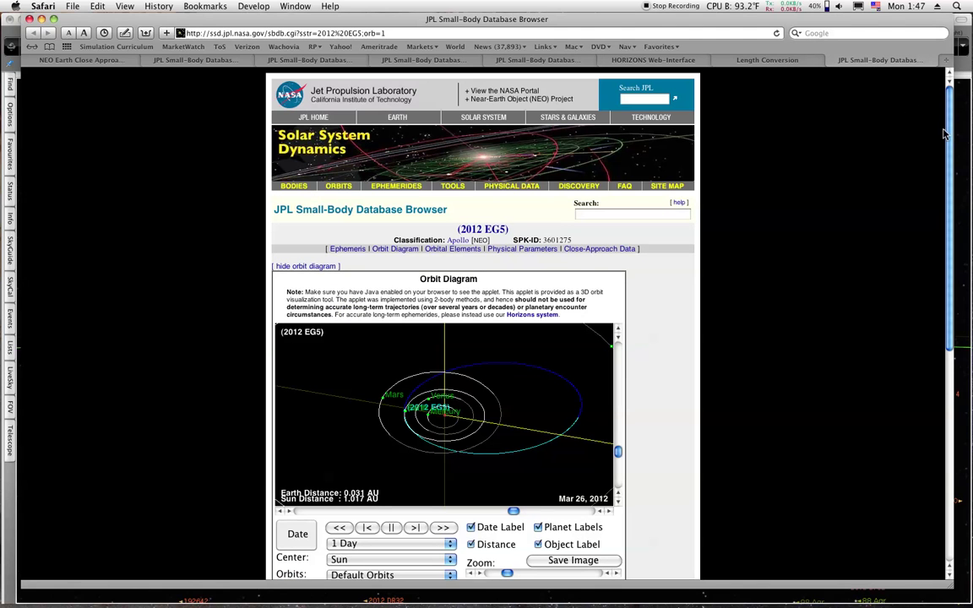
{"action": "left_click_drag", "start_coordinate": [953, 148], "coordinate": [942, 369]}
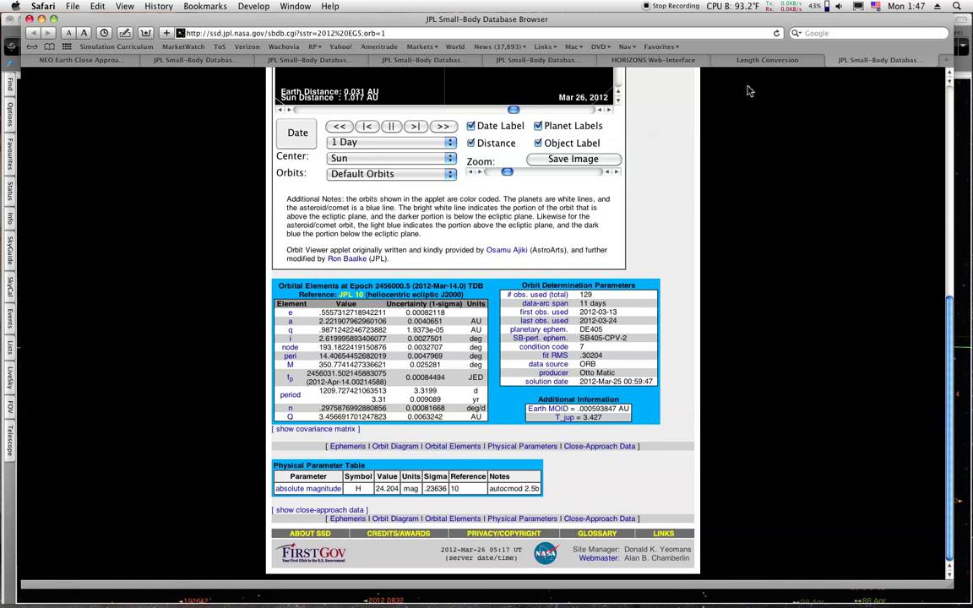
{"action": "left_click", "coordinate": [158, 59]}
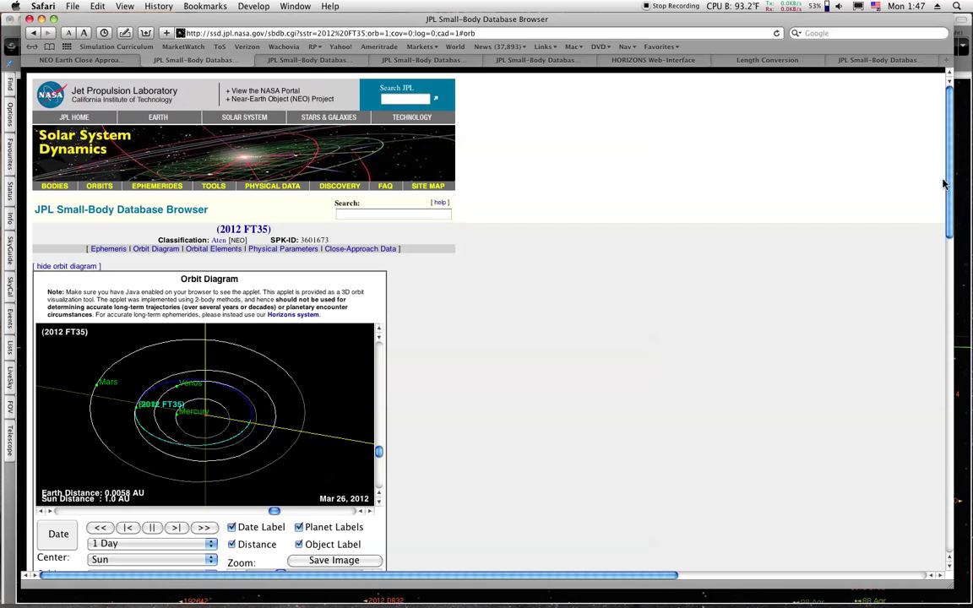
{"action": "left_click_drag", "start_coordinate": [948, 182], "coordinate": [591, 326]}
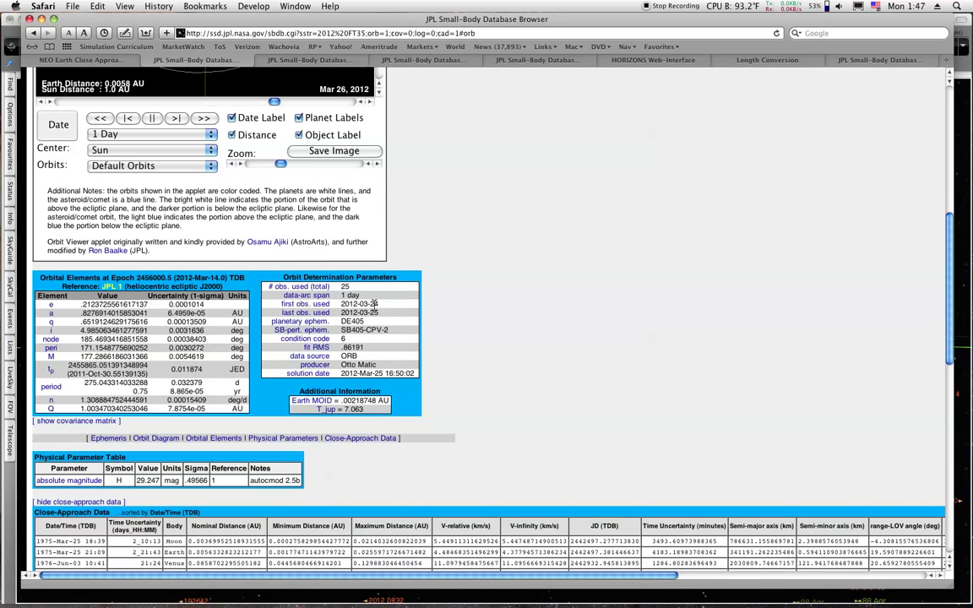
{"action": "left_click", "coordinate": [302, 63]}
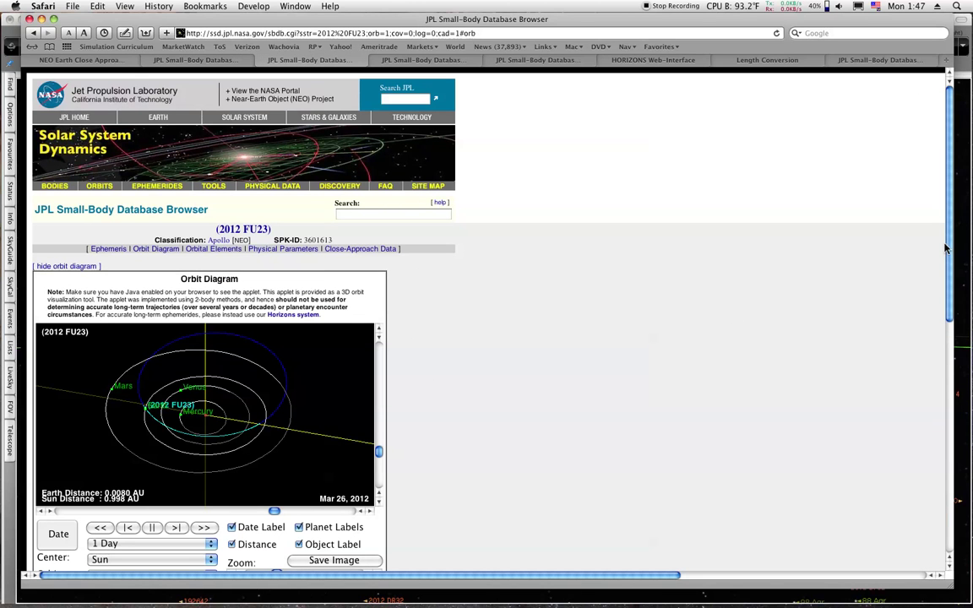
{"action": "left_click_drag", "start_coordinate": [948, 248], "coordinate": [592, 372]}
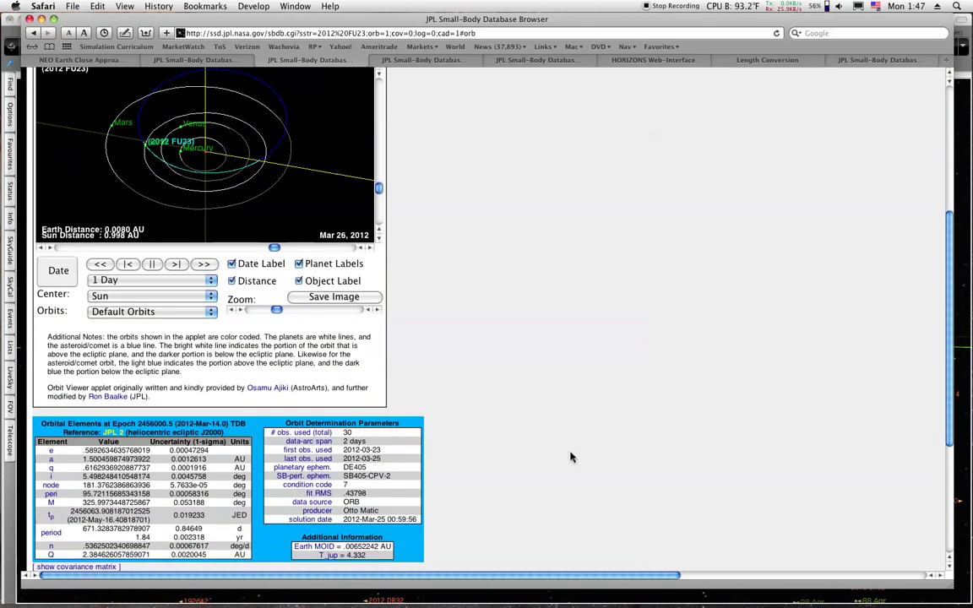
{"action": "left_click", "coordinate": [420, 61]}
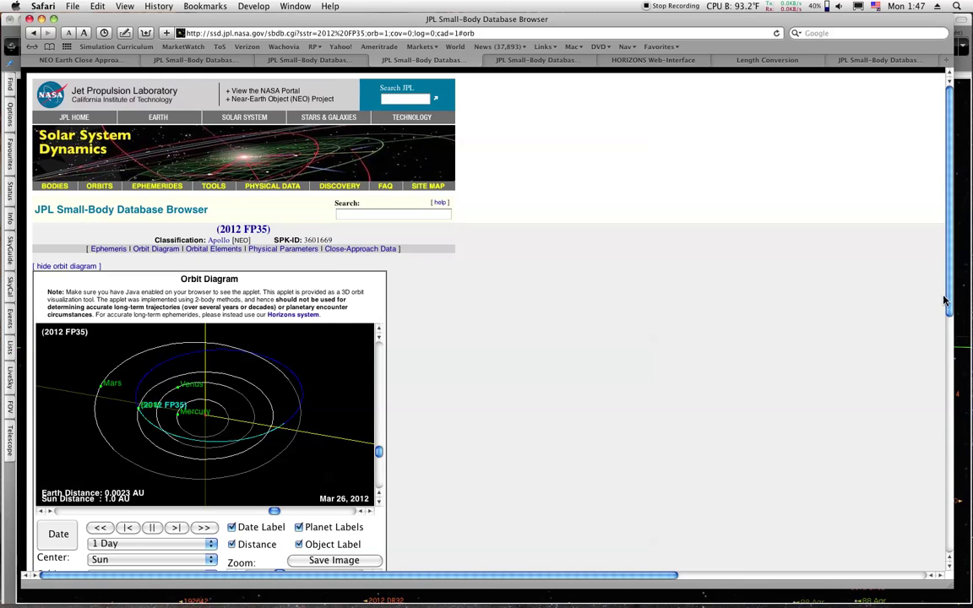
{"action": "scroll", "coordinate": [946, 301], "scroll_direction": "down", "scroll_amount": 8}
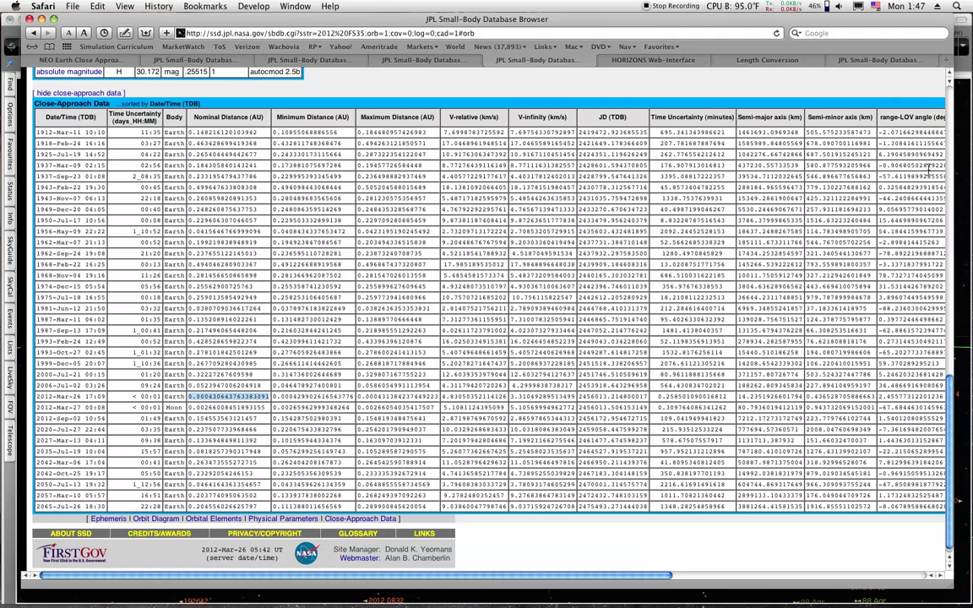
{"action": "scroll", "coordinate": [949, 384], "scroll_direction": "up", "scroll_amount": 10}
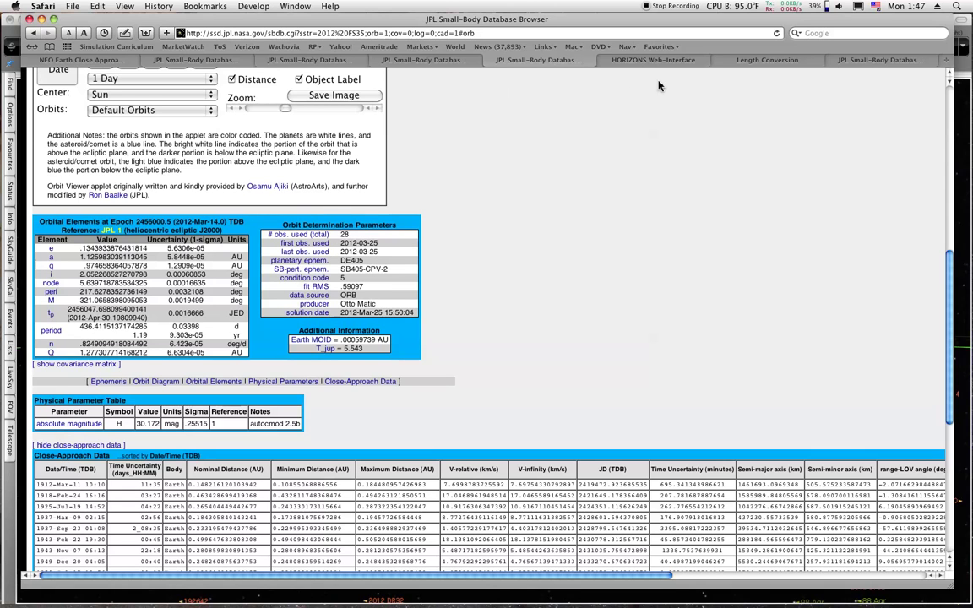
- Switch to Starry Night Pro Plus and run the simulation at a time flow rate of 3000x
{"action": "key", "text": "ctrl+Left"}
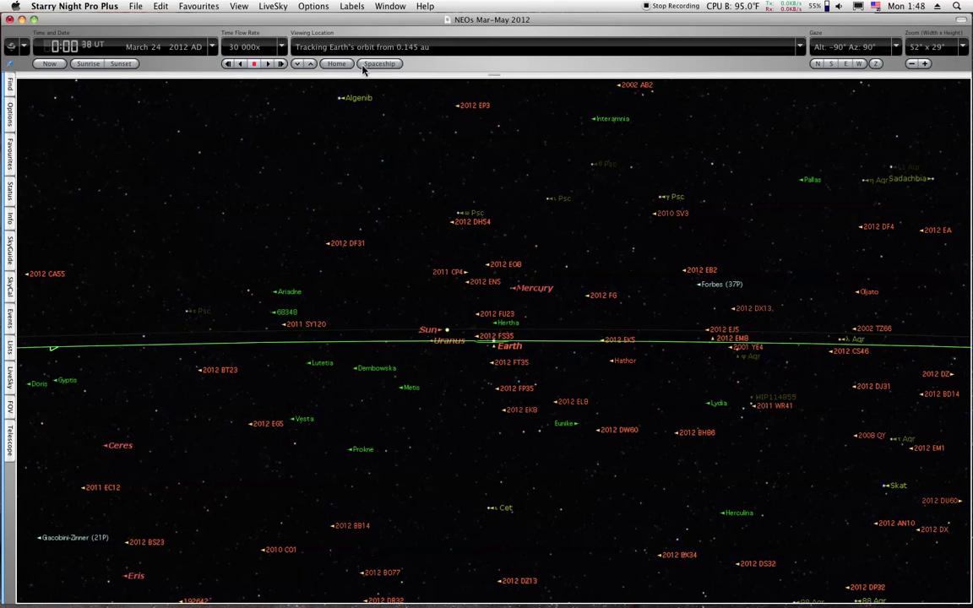
{"action": "left_click", "coordinate": [283, 49]}
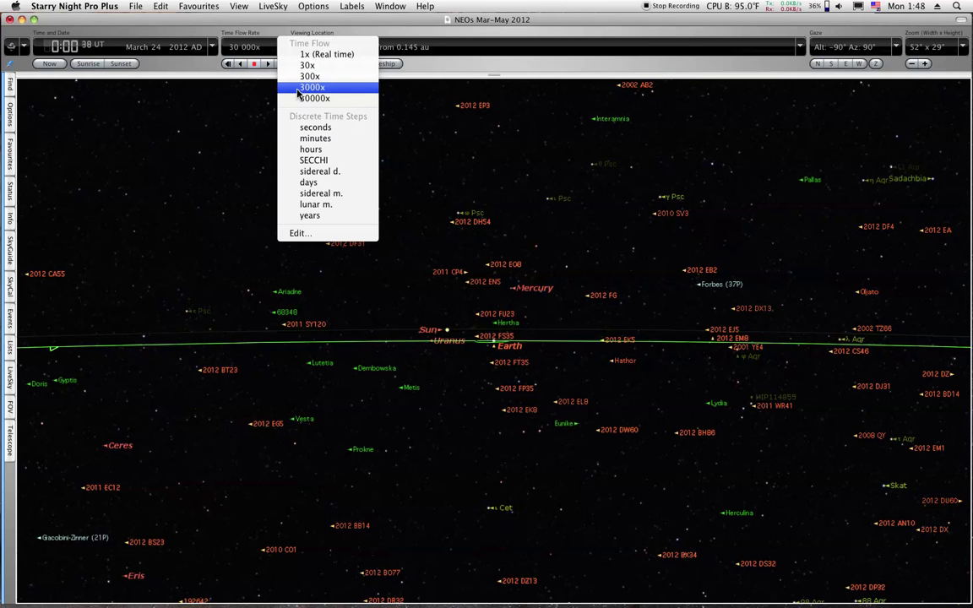
{"action": "left_click", "coordinate": [297, 89]}
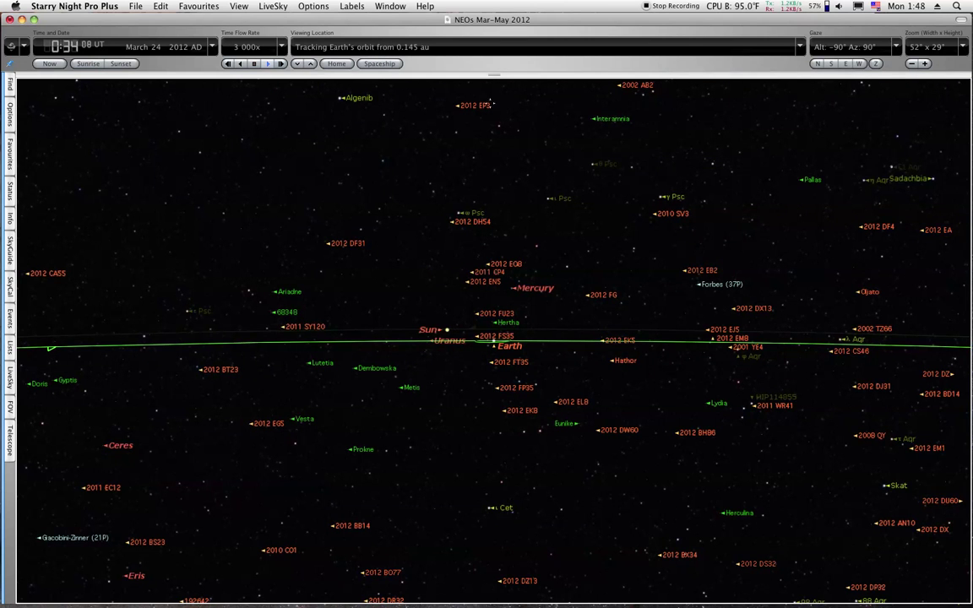
- Zoom in on Earth to a 2° x 1° field and swing the viewpoint around to look down on the Moon's orbit
{"action": "left_click", "coordinate": [925, 63]}
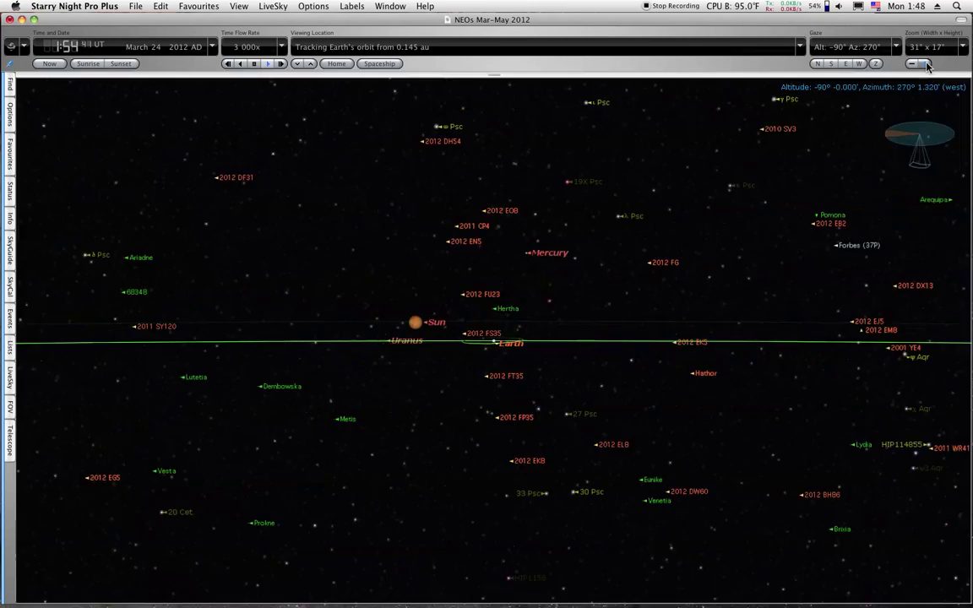
{"action": "left_click", "coordinate": [926, 65]}
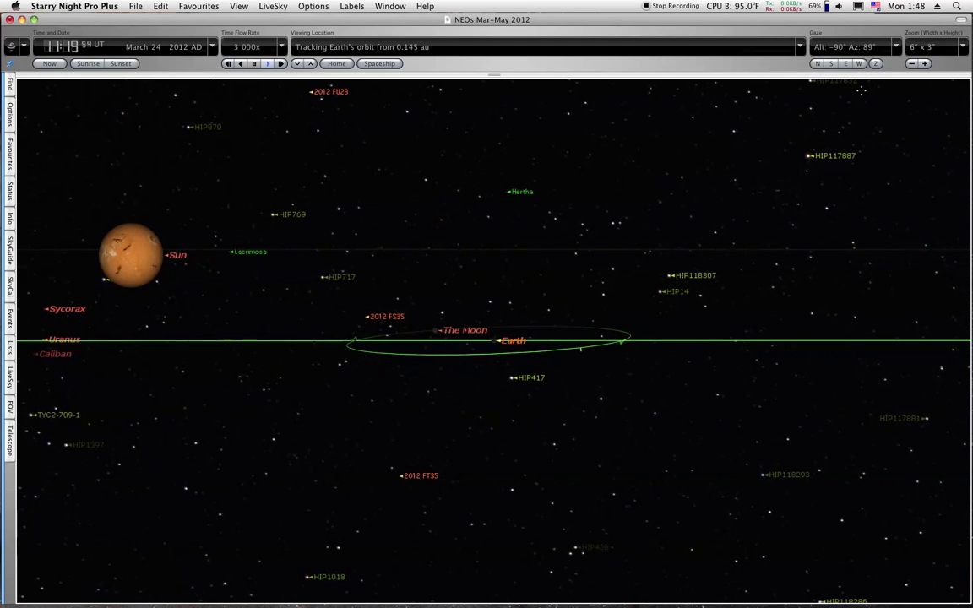
{"action": "left_click", "coordinate": [925, 65]}
{"action": "left_click", "coordinate": [924, 65]}
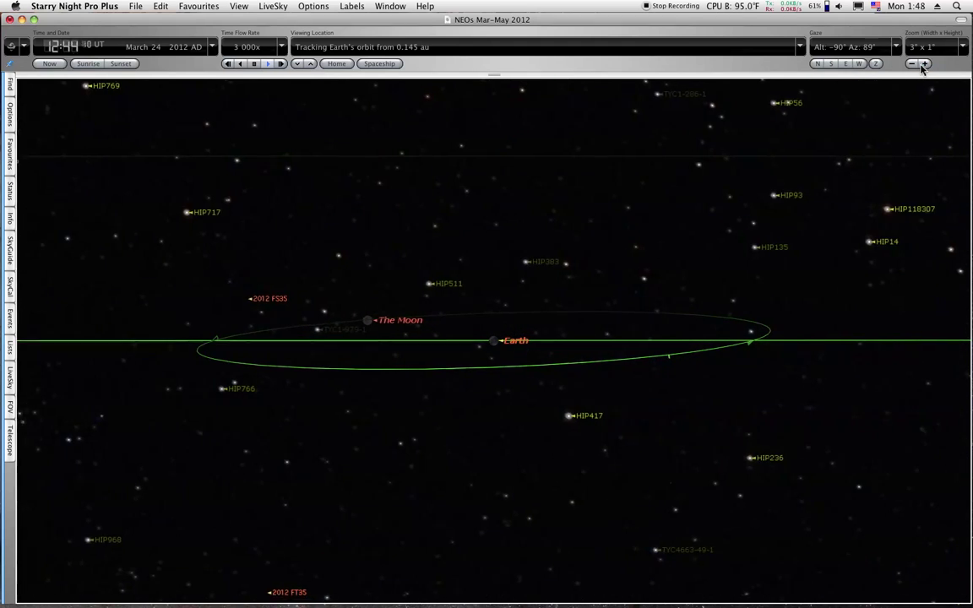
{"action": "left_click", "coordinate": [924, 65]}
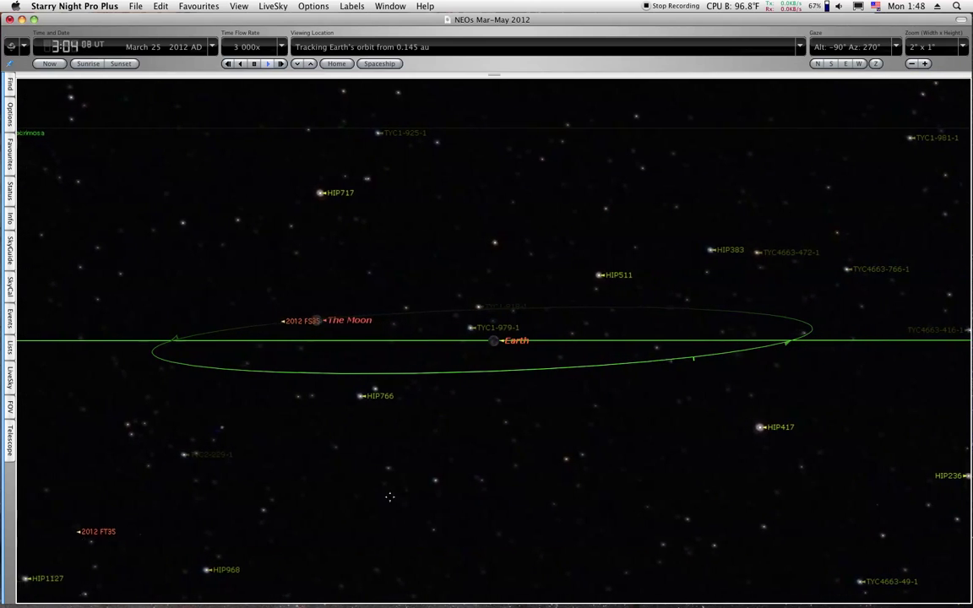
{"action": "left_click_drag", "start_coordinate": [389, 497], "coordinate": [512, 490]}
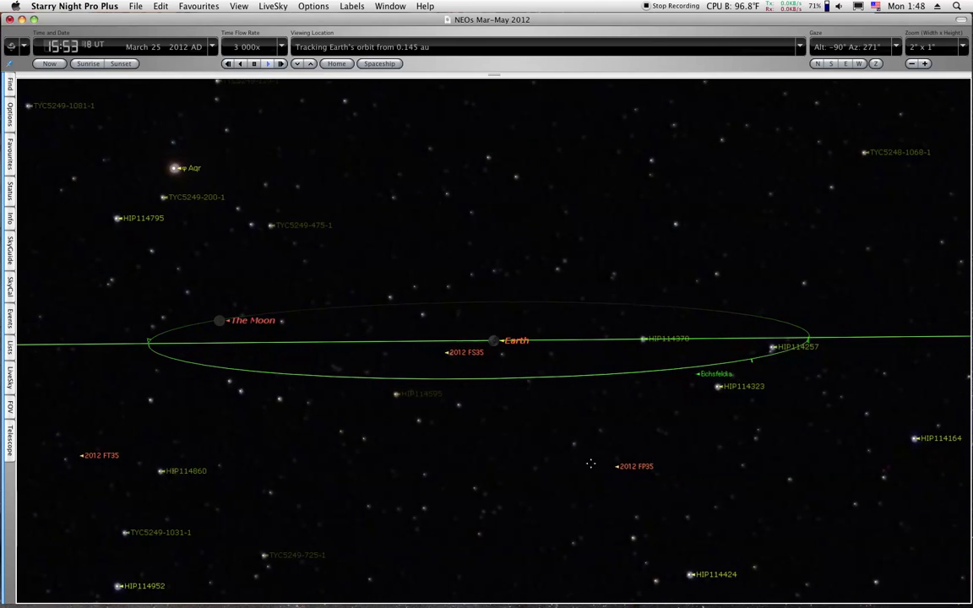
{"action": "left_click_drag", "start_coordinate": [608, 262], "coordinate": [498, 353]}
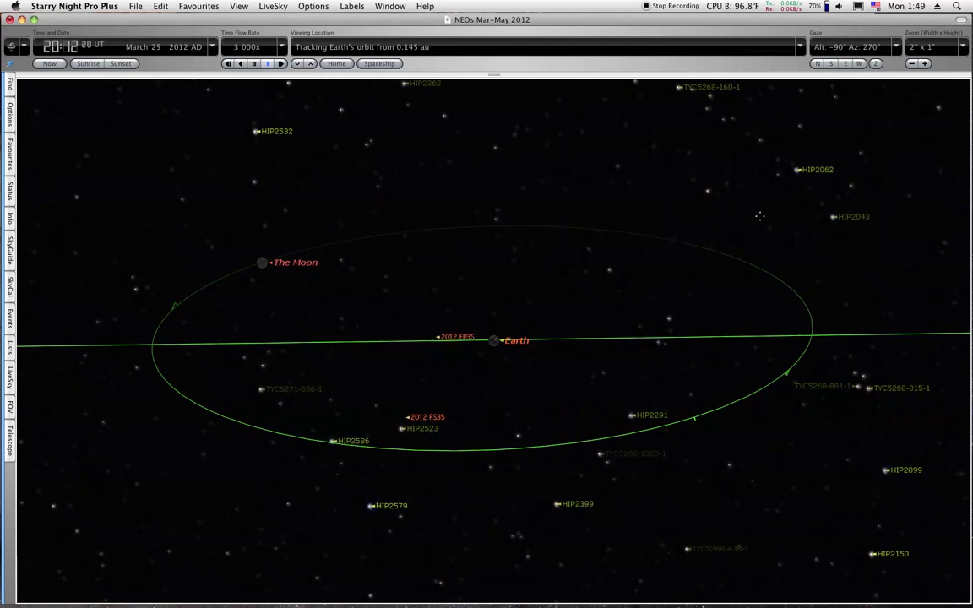
- Tilt the viewpoint from above the Moon's orbit to nearly edge-on to examine 2012 FS35's pass by Earth on March 26
{"action": "left_click_drag", "start_coordinate": [745, 225], "coordinate": [745, 488]}
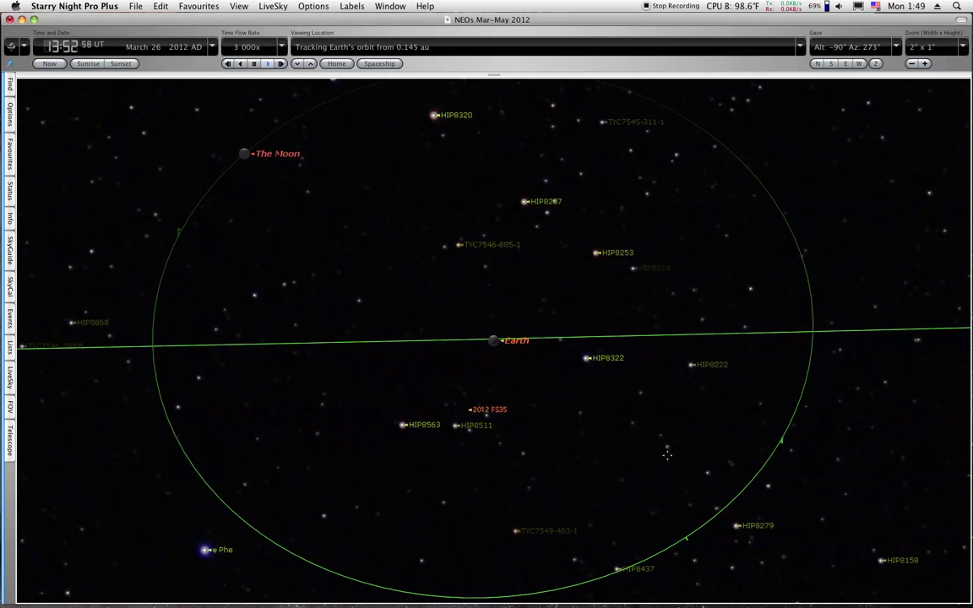
{"action": "left_click_drag", "start_coordinate": [667, 479], "coordinate": [675, 245]}
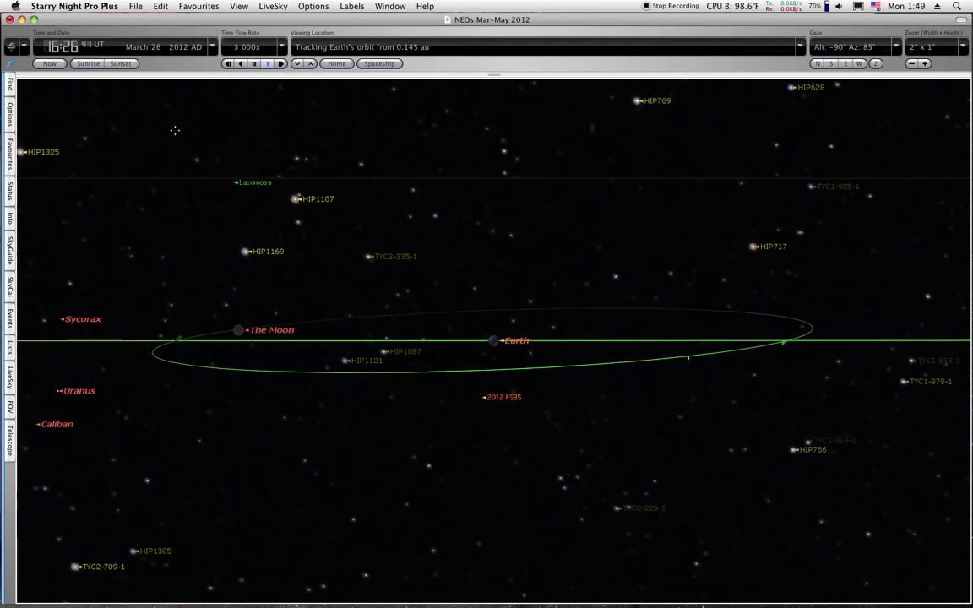
{"action": "left_click", "coordinate": [85, 63]}
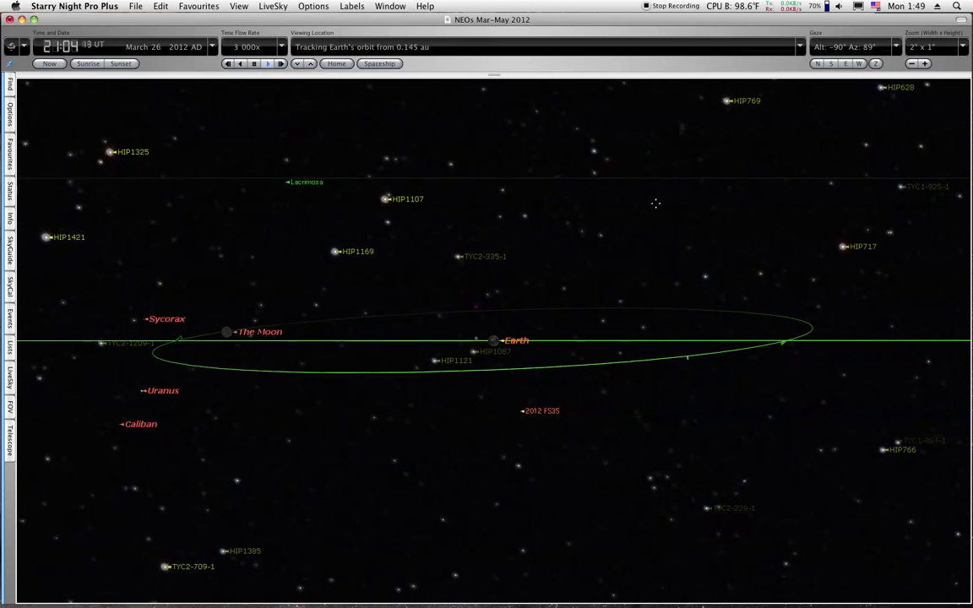
- Run the simulation backward in time, view the Moon's orbit from above and widen the field to 3° x 2°
{"action": "left_click", "coordinate": [241, 64]}
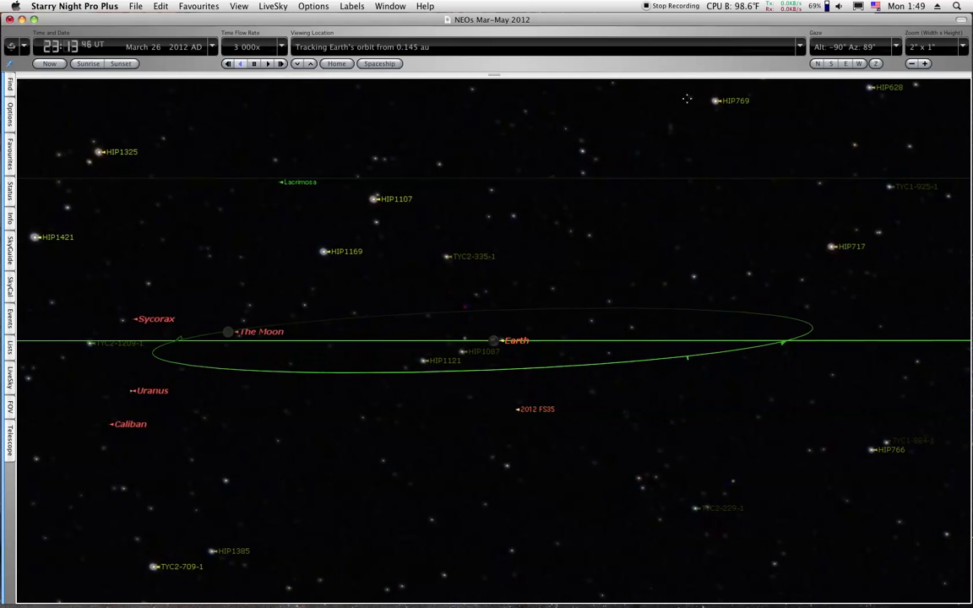
{"action": "left_click_drag", "start_coordinate": [608, 194], "coordinate": [600, 435]}
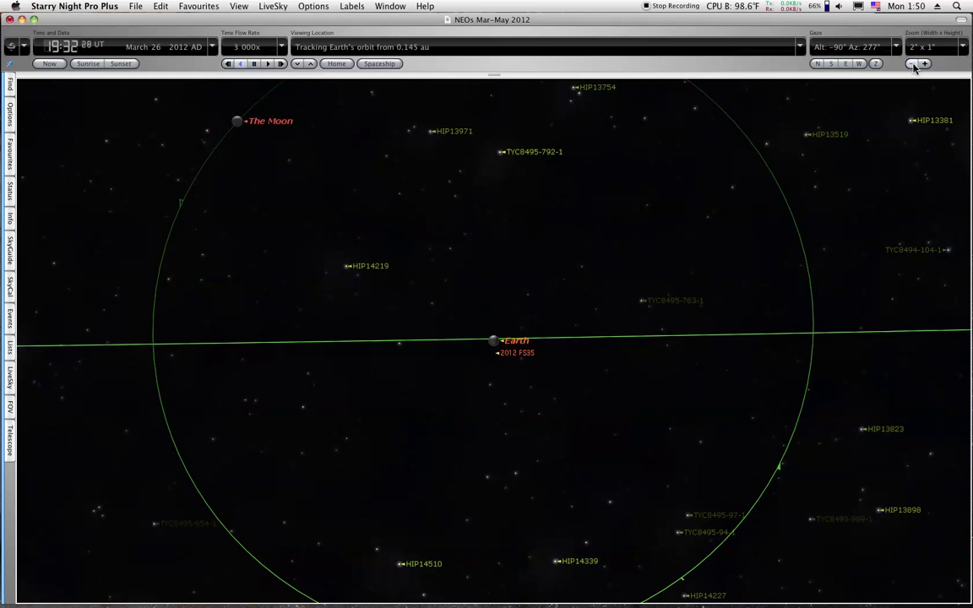
{"action": "left_click", "coordinate": [913, 64]}
{"action": "left_click", "coordinate": [913, 65]}
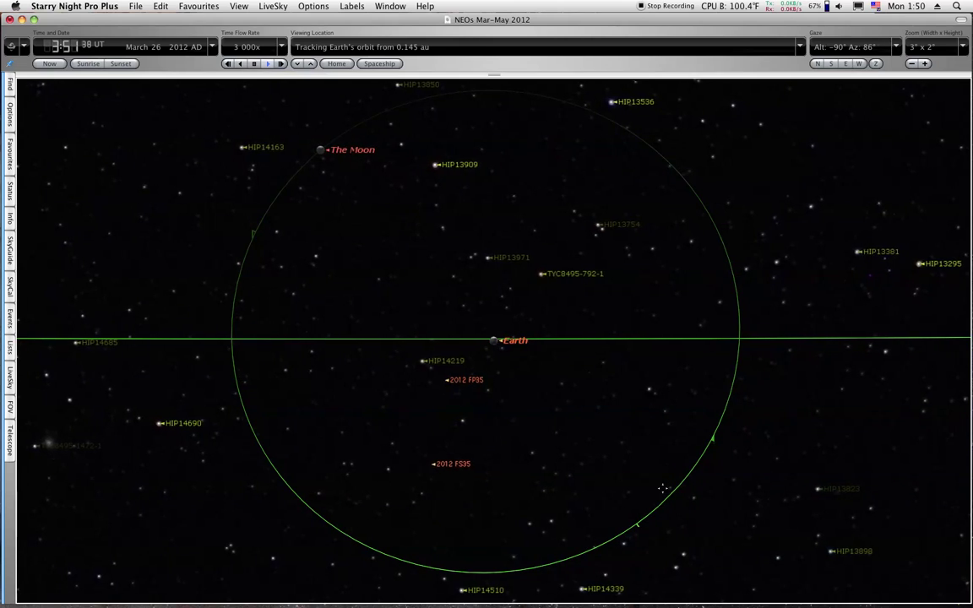
- Widen the field to 17° x 9° and swing the viewpoint around Earth to examine the asteroid passes from edge-on and above
{"action": "left_click_drag", "start_coordinate": [663, 488], "coordinate": [184, 183]}
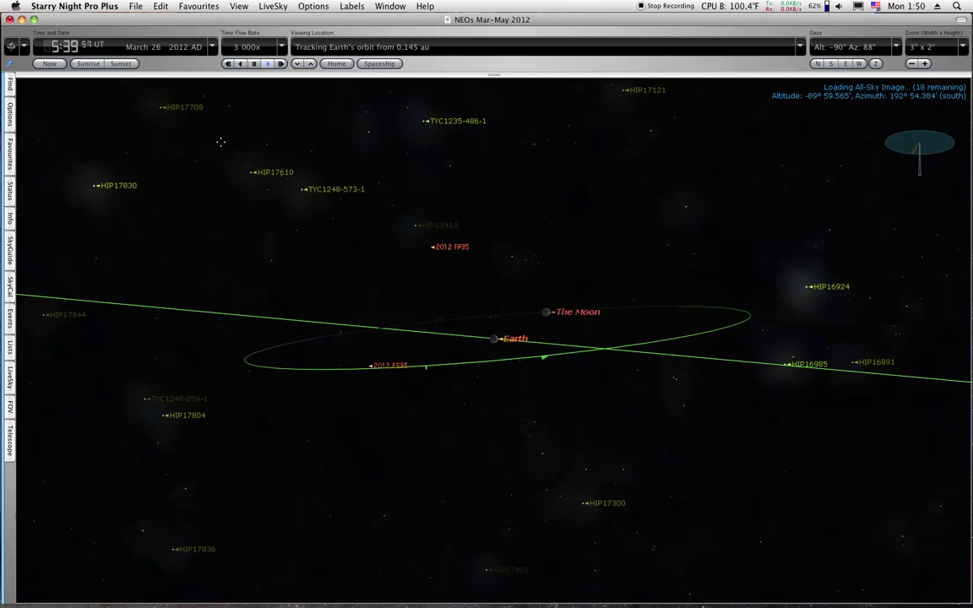
{"action": "left_click", "coordinate": [911, 64]}
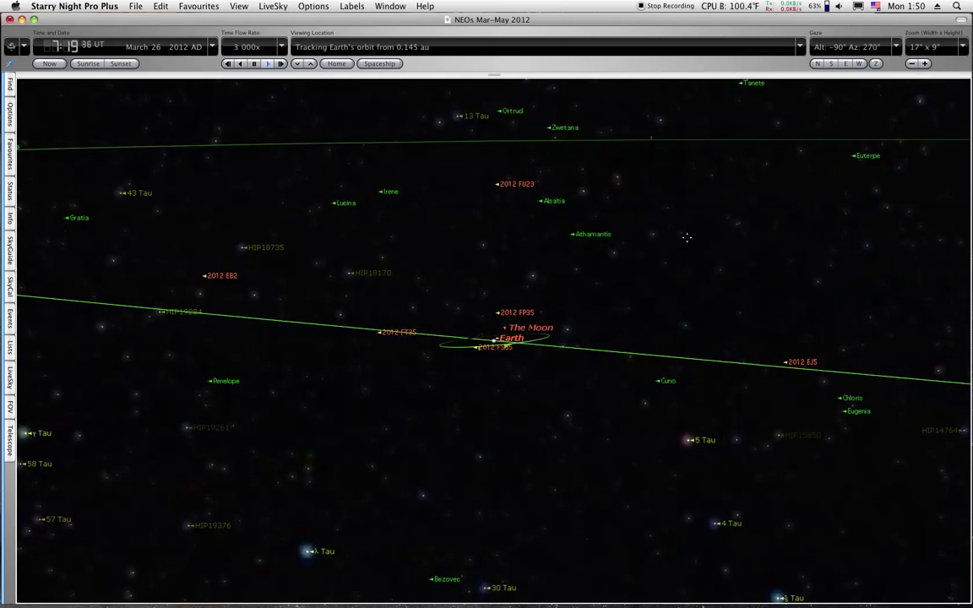
{"action": "left_click_drag", "start_coordinate": [652, 280], "coordinate": [848, 261]}
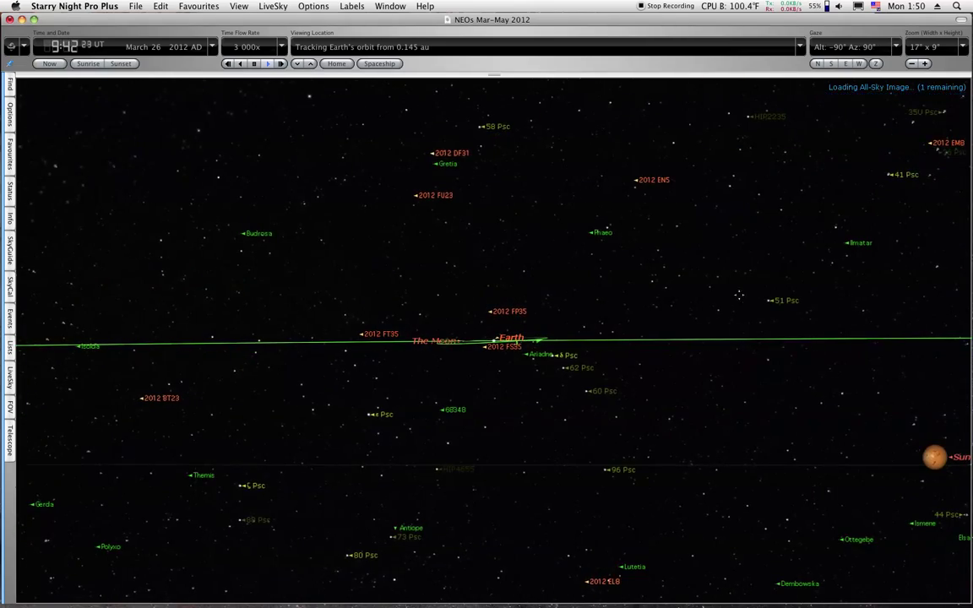
{"action": "left_click_drag", "start_coordinate": [735, 293], "coordinate": [789, 370]}
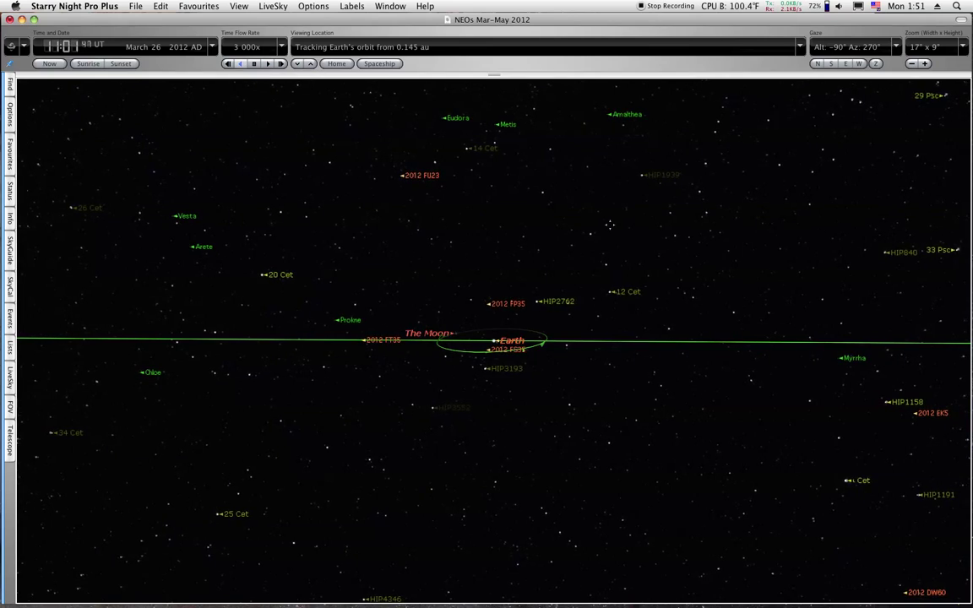
{"action": "left_click_drag", "start_coordinate": [615, 225], "coordinate": [628, 455]}
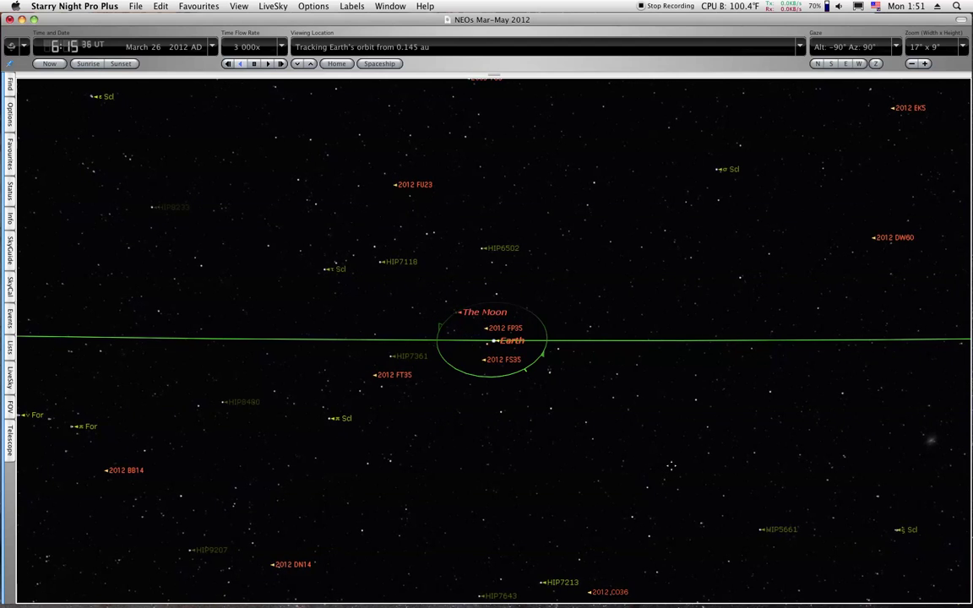
{"action": "left_click_drag", "start_coordinate": [670, 465], "coordinate": [664, 421]}
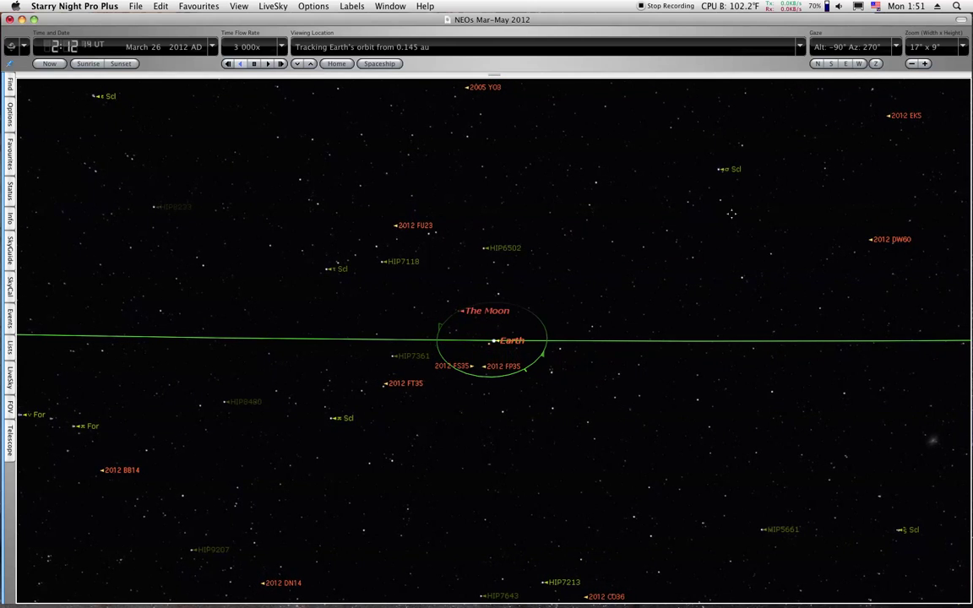
- Zoom out to a 141° x 85° field to survey the near-Earth asteroids along Earth's orbit
{"action": "left_click", "coordinate": [913, 64]}
{"action": "left_click", "coordinate": [912, 65]}
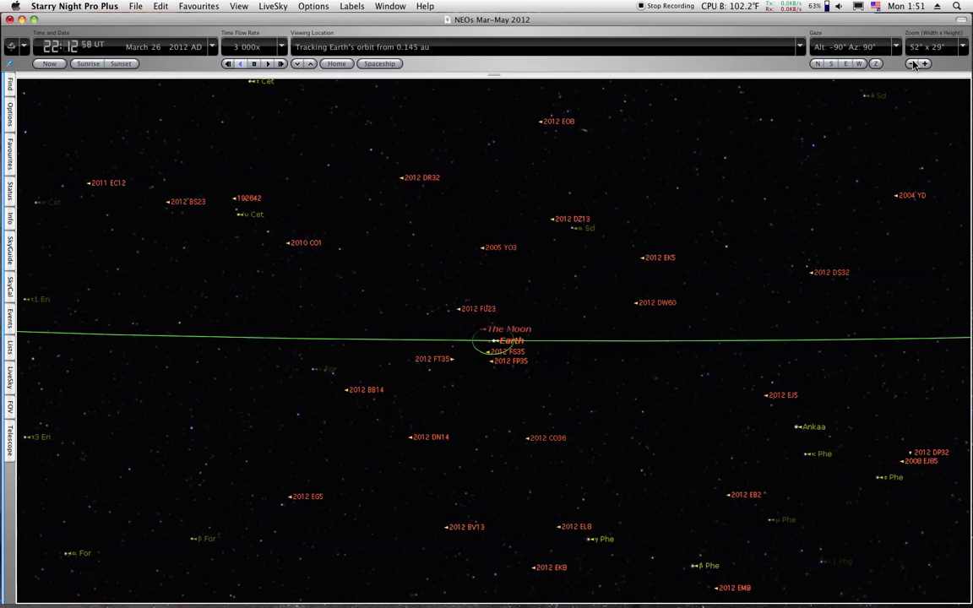
{"action": "left_click", "coordinate": [913, 64]}
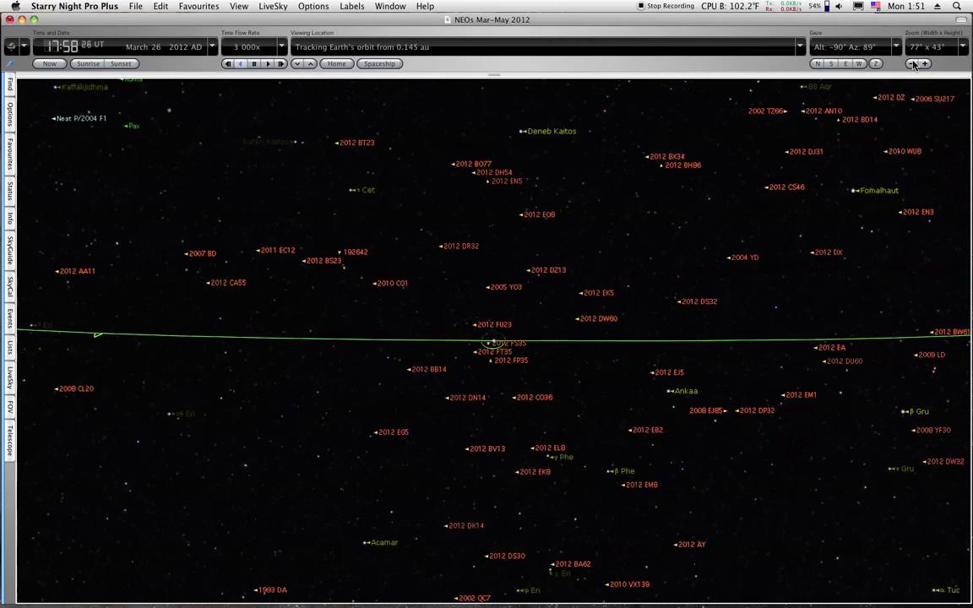
{"action": "left_click", "coordinate": [912, 65]}
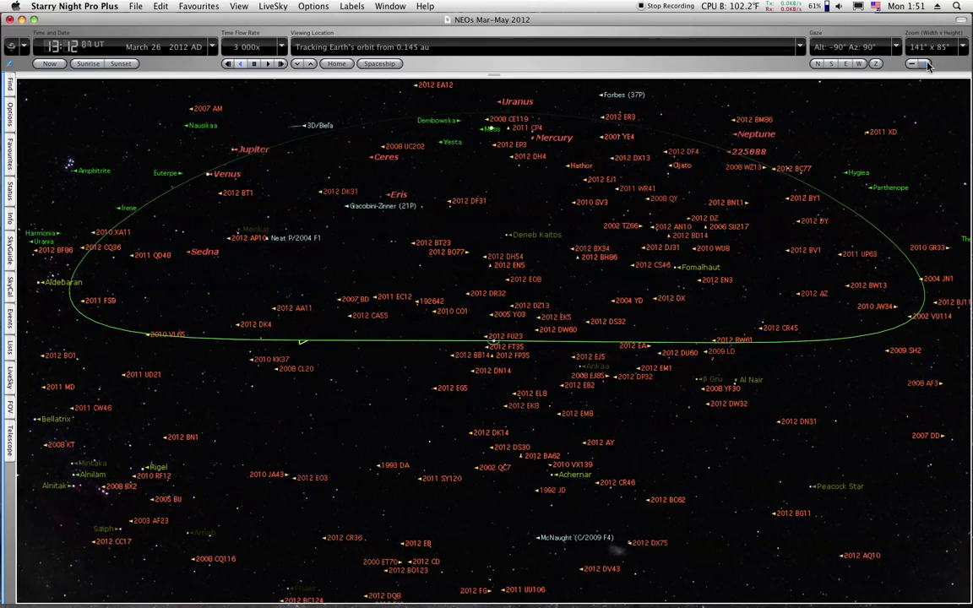
- Narrow the field around Earth to 5° x 2° and run the simulation forward at a time flow rate of 30000x
{"action": "left_click", "coordinate": [926, 64]}
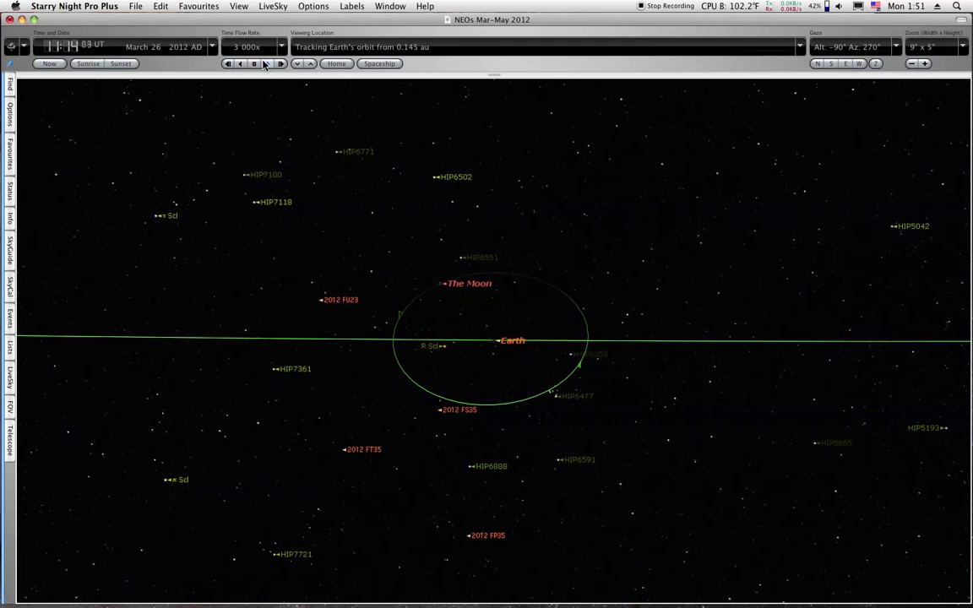
{"action": "left_click", "coordinate": [281, 45]}
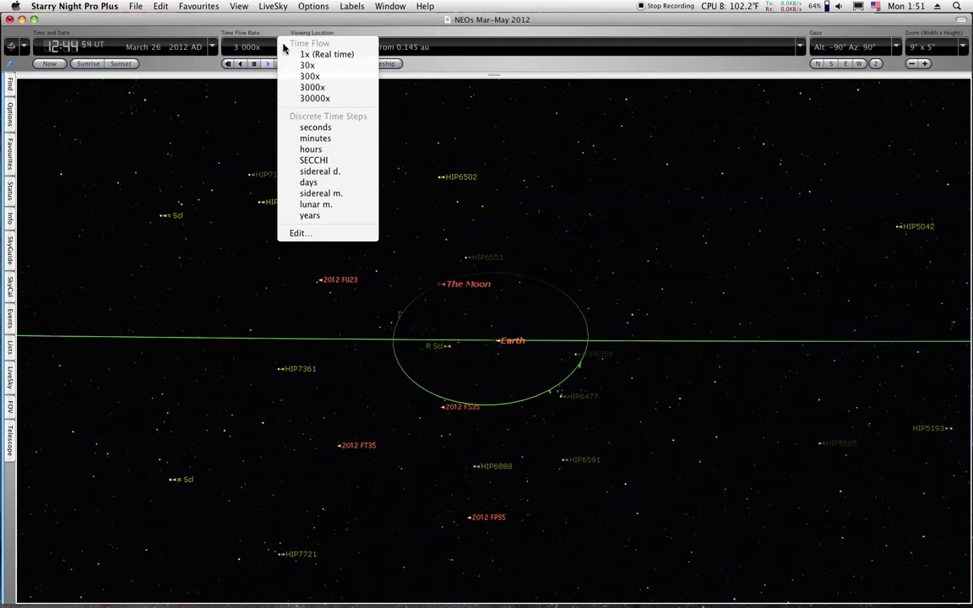
{"action": "left_click", "coordinate": [304, 99]}
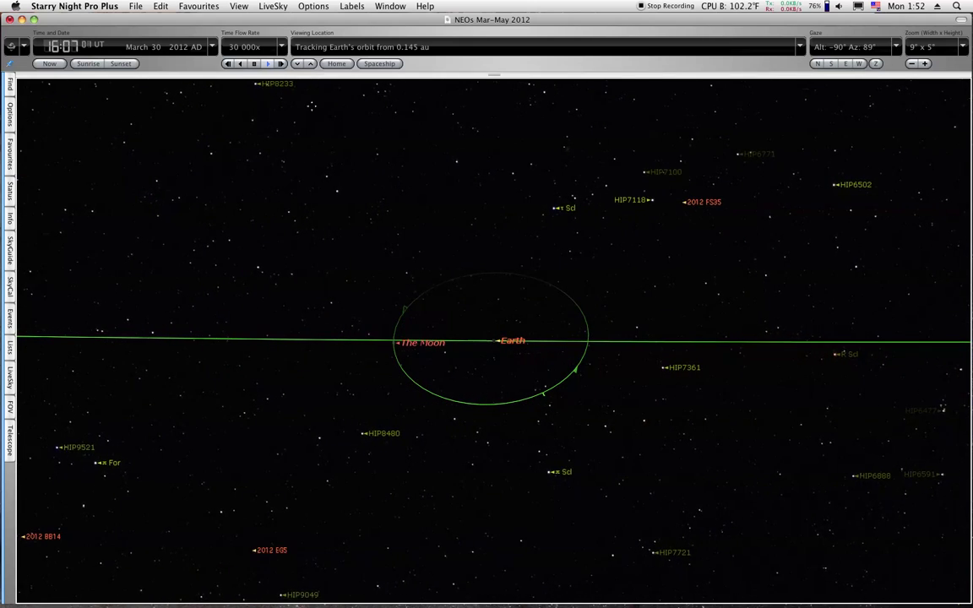
{"action": "left_click", "coordinate": [924, 63]}
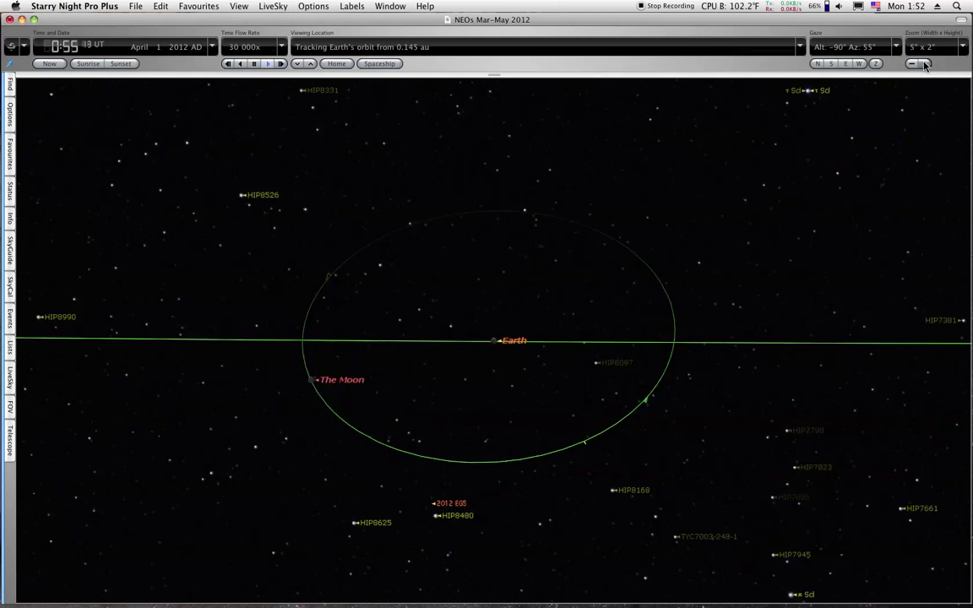